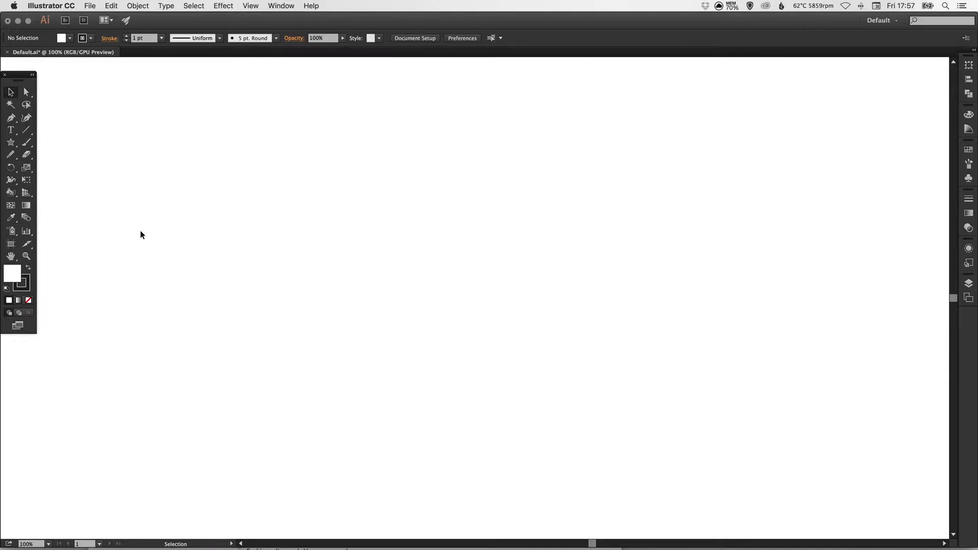
Pick the Star Tool, then draw and delete a small test star.
{"action": "left_click", "coordinate": [11, 143]}
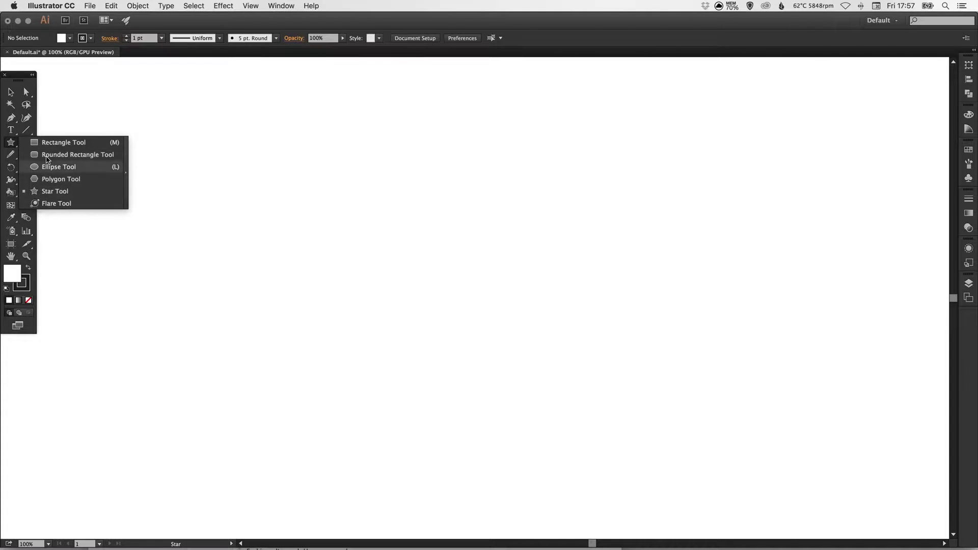
{"action": "left_click", "coordinate": [50, 192]}
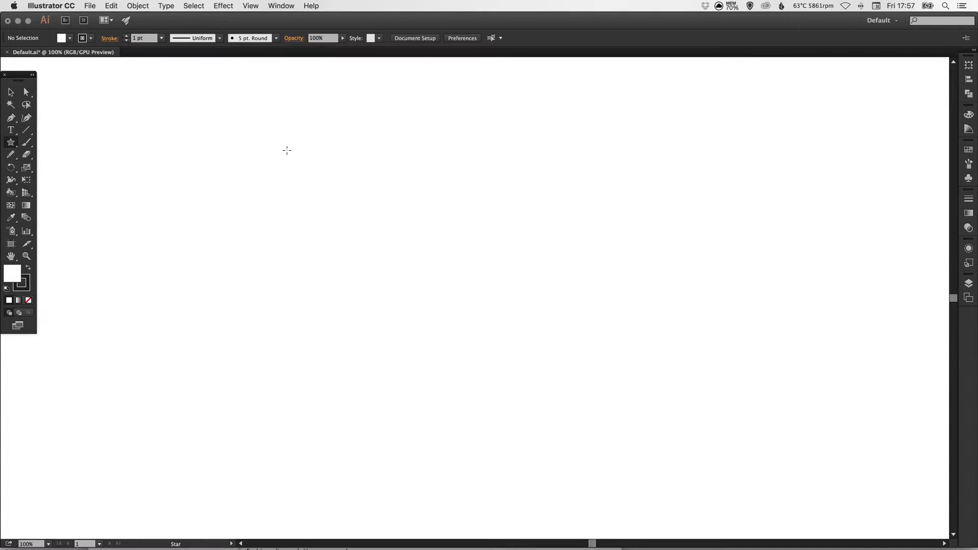
{"action": "left_click_drag", "start_coordinate": [287, 150], "coordinate": [293, 173]}
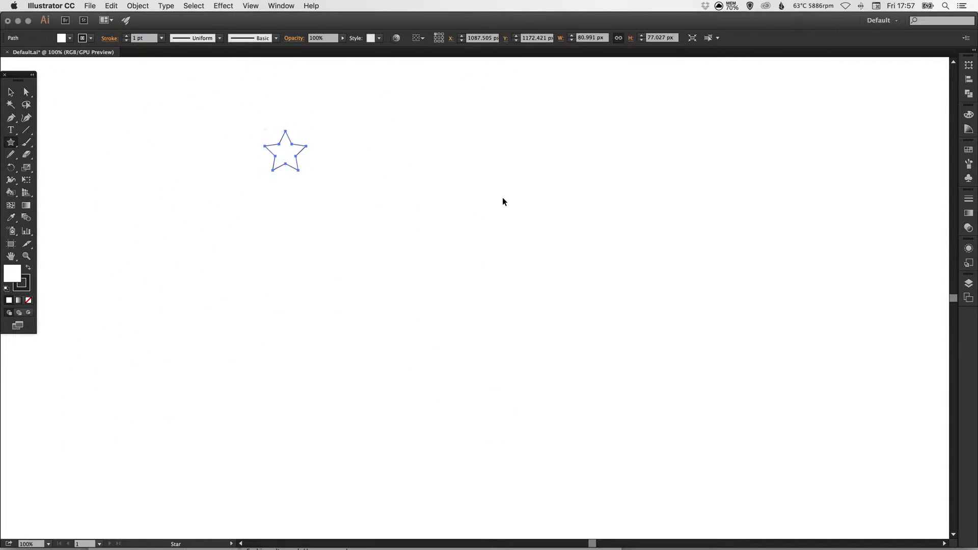
{"action": "key", "text": "Delete"}
Create a star with Radius 1 50 px, Radius 2 25 px and 5 points.
{"action": "left_click", "coordinate": [376, 233]}
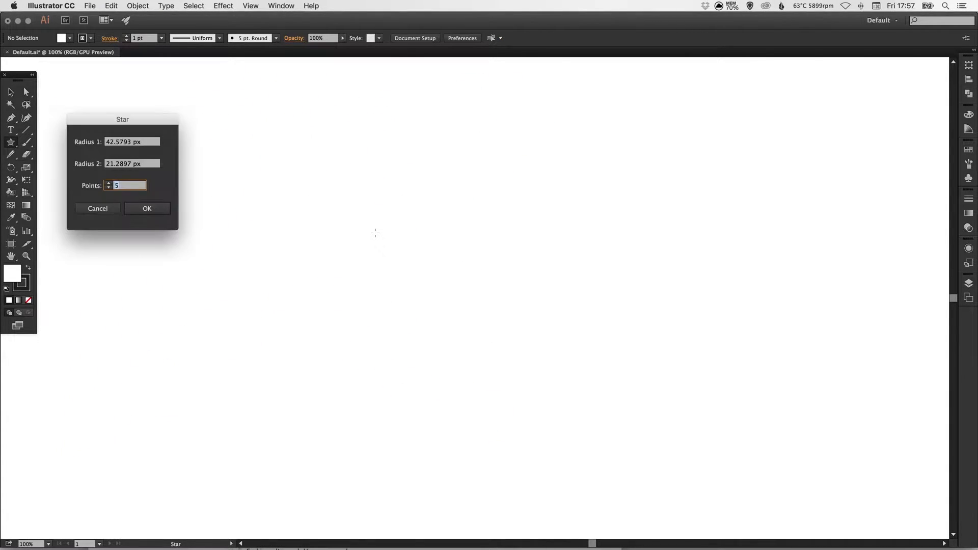
{"action": "left_click", "coordinate": [118, 142]}
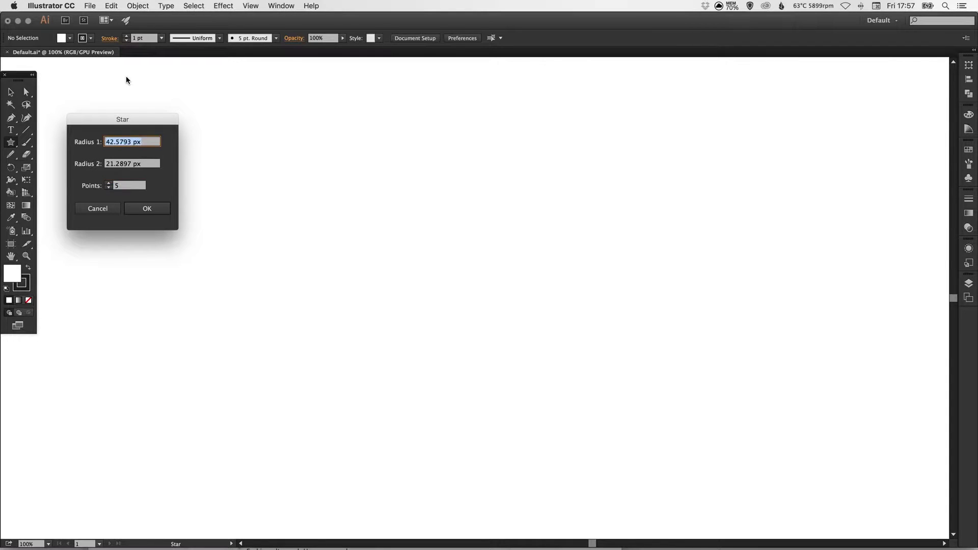
{"action": "type", "text": "50"}
{"action": "key", "text": "Tab"}
{"action": "type", "text": "25"}
{"action": "key", "text": "Tab"}
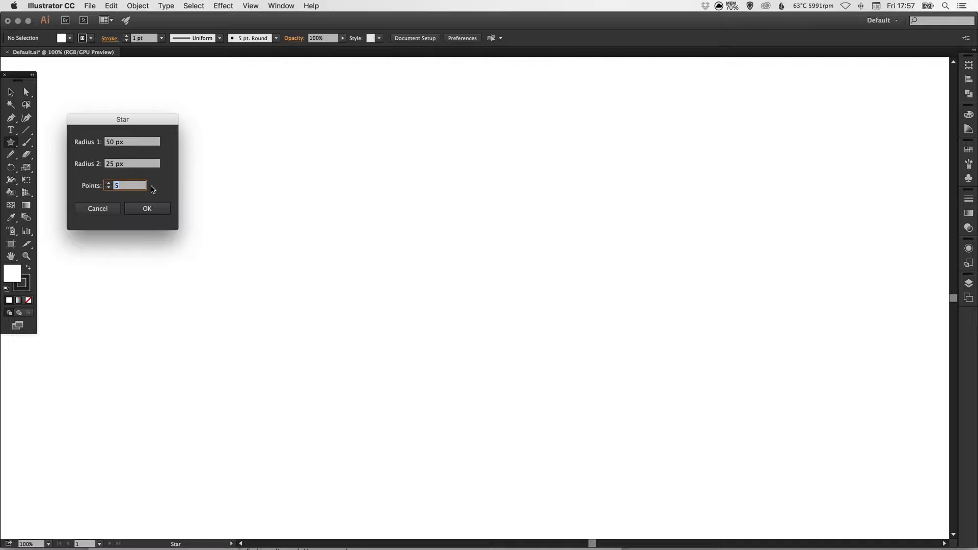
{"action": "left_click", "coordinate": [147, 208]}
Scale the star up by its corner handle to about 488 × 464 px.
{"action": "key", "text": "v"}
{"action": "left_click_drag", "start_coordinate": [401, 255], "coordinate": [616, 430]}
{"action": "left_click_drag", "start_coordinate": [579, 203], "coordinate": [585, 212]}
{"action": "left_click_drag", "start_coordinate": [501, 249], "coordinate": [488, 239]}
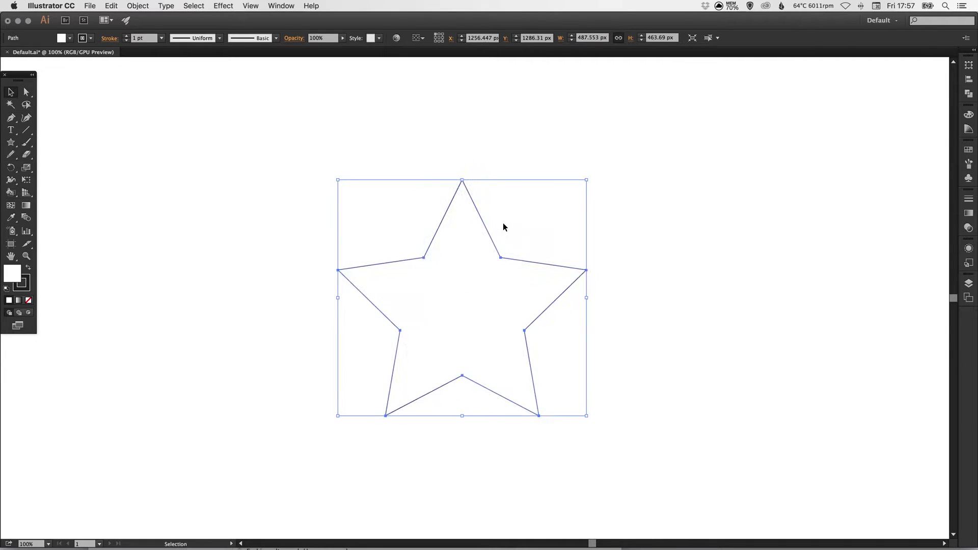
Undo an accidental rotation of the star and deselect it.
{"action": "left_click", "coordinate": [11, 167]}
{"action": "left_click_drag", "start_coordinate": [278, 155], "coordinate": [419, 179]}
{"action": "key", "text": "super+z"}
{"action": "key", "text": "v"}
{"action": "left_click", "coordinate": [543, 166]}
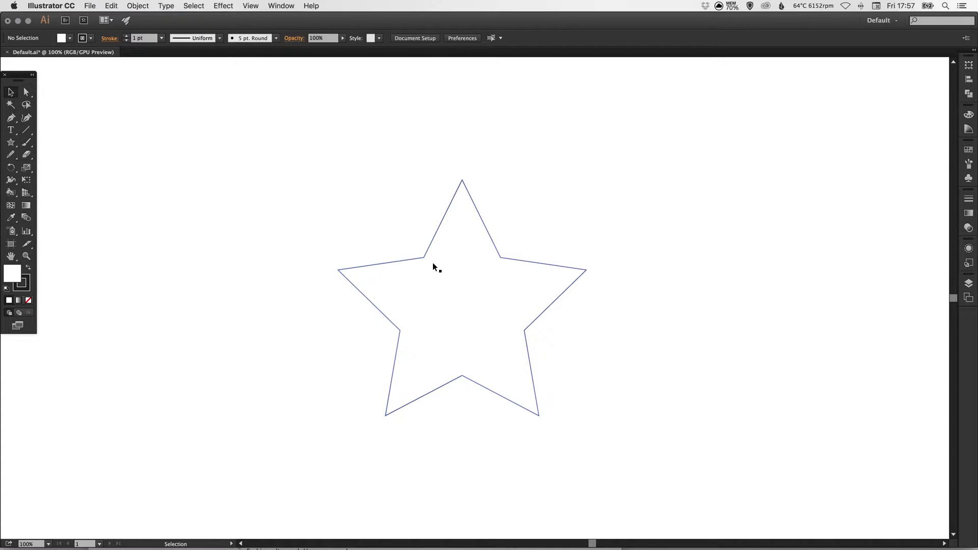
Set the star's fill to None, leaving only its 1 pt outline.
{"action": "left_click", "coordinate": [420, 274]}
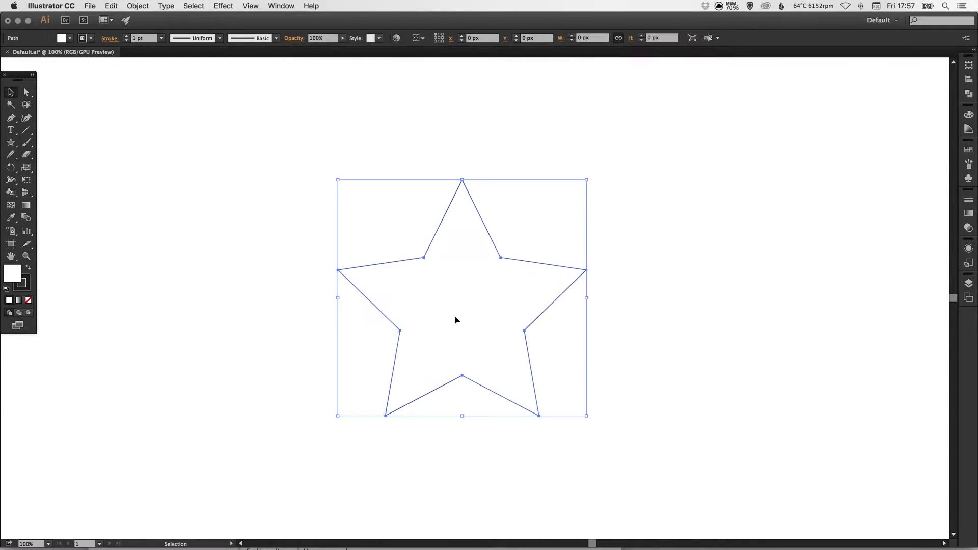
{"action": "left_click", "coordinate": [29, 300]}
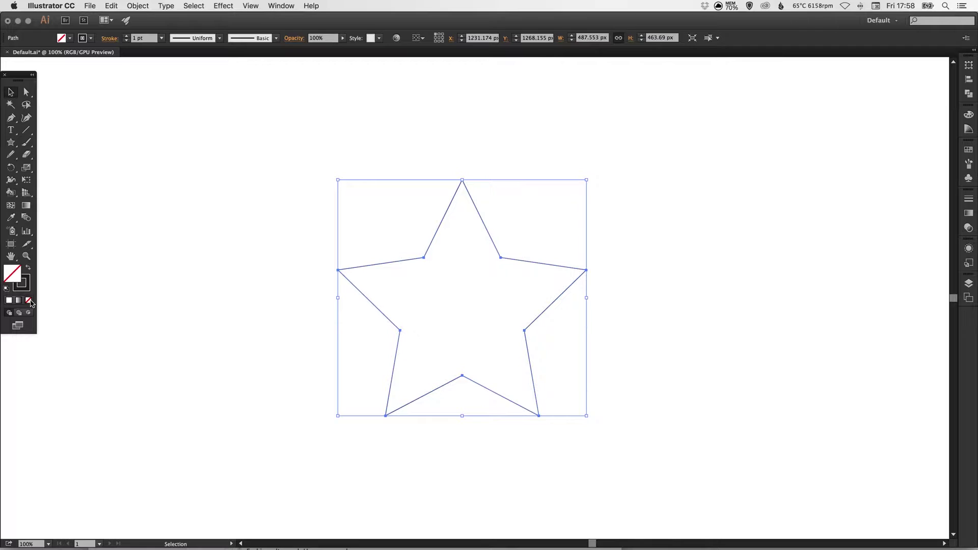
{"action": "left_click", "coordinate": [159, 247]}
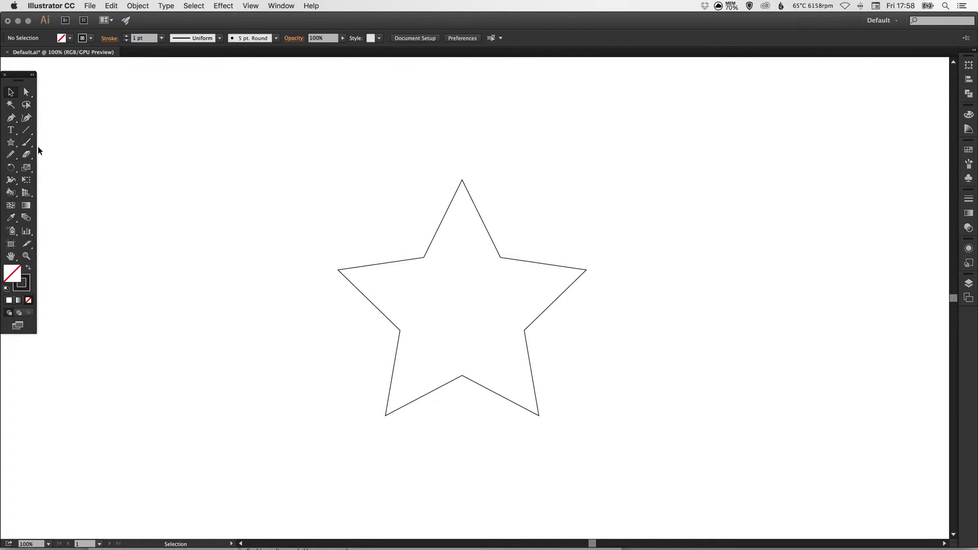
{"action": "left_click", "coordinate": [11, 118]}
With Smart Guides on, draw a line from the star's top point to its bottom inner corner.
{"action": "left_click", "coordinate": [250, 6]}
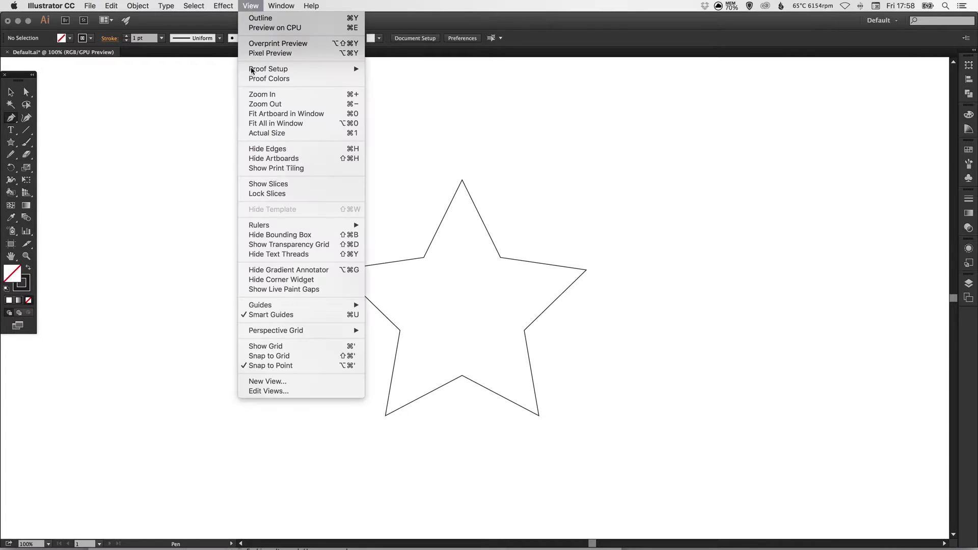
{"action": "left_click", "coordinate": [304, 312]}
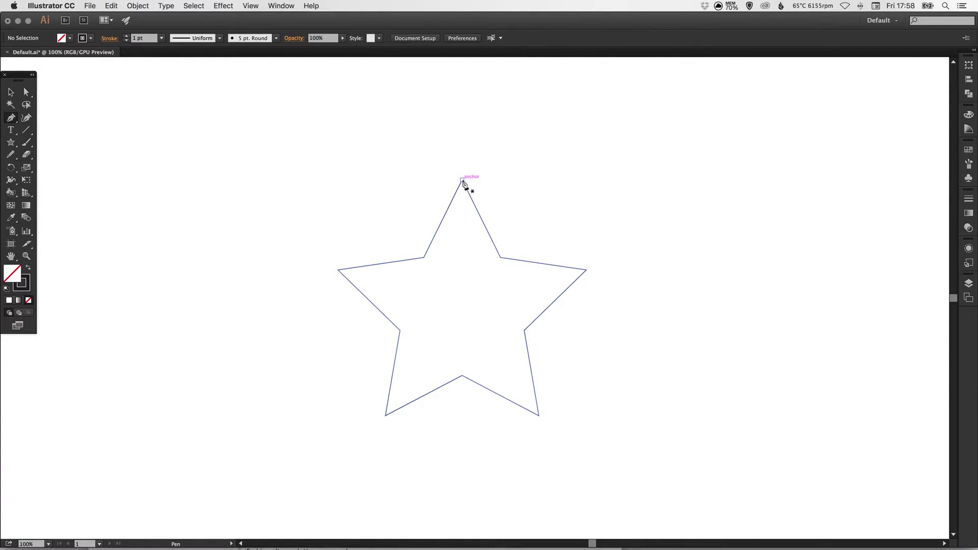
{"action": "left_click", "coordinate": [462, 180]}
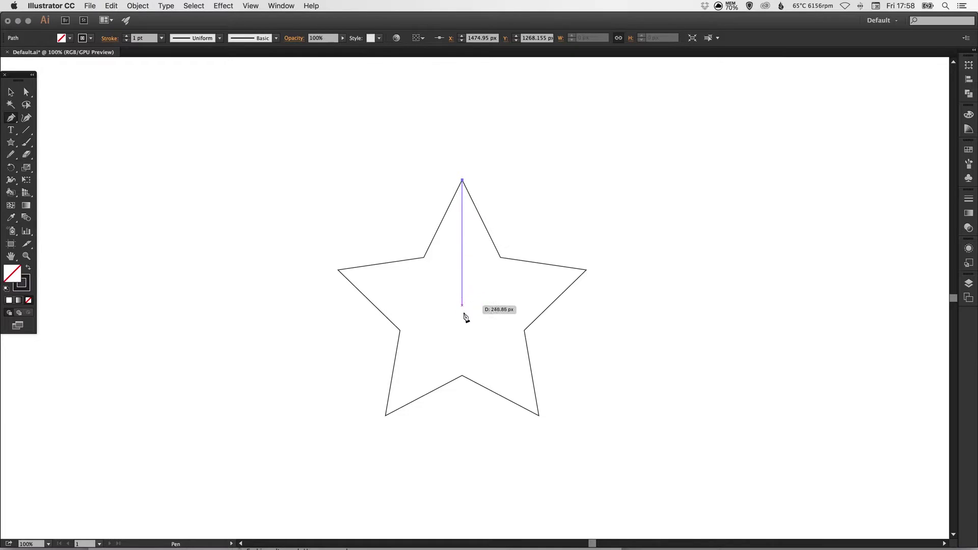
{"action": "left_click", "coordinate": [462, 376]}
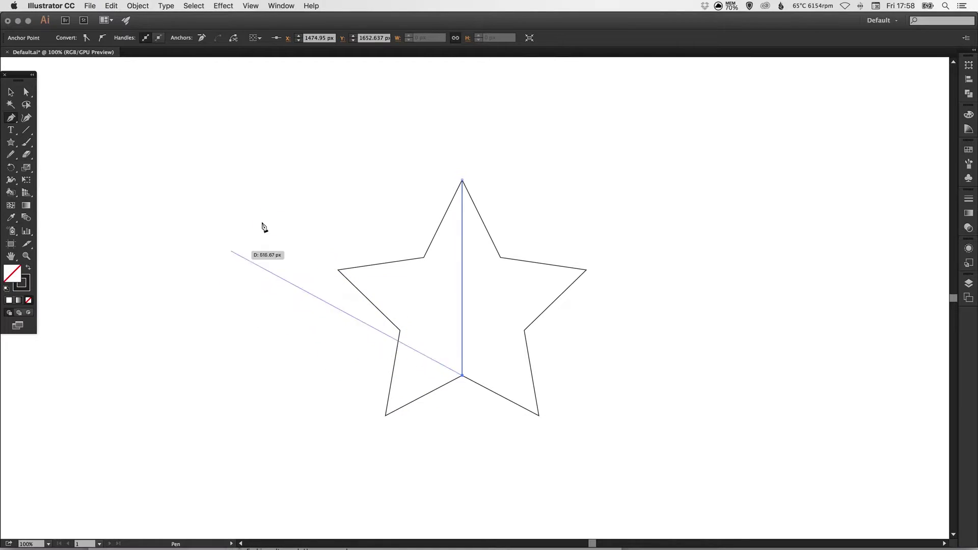
{"action": "left_click", "coordinate": [197, 9]}
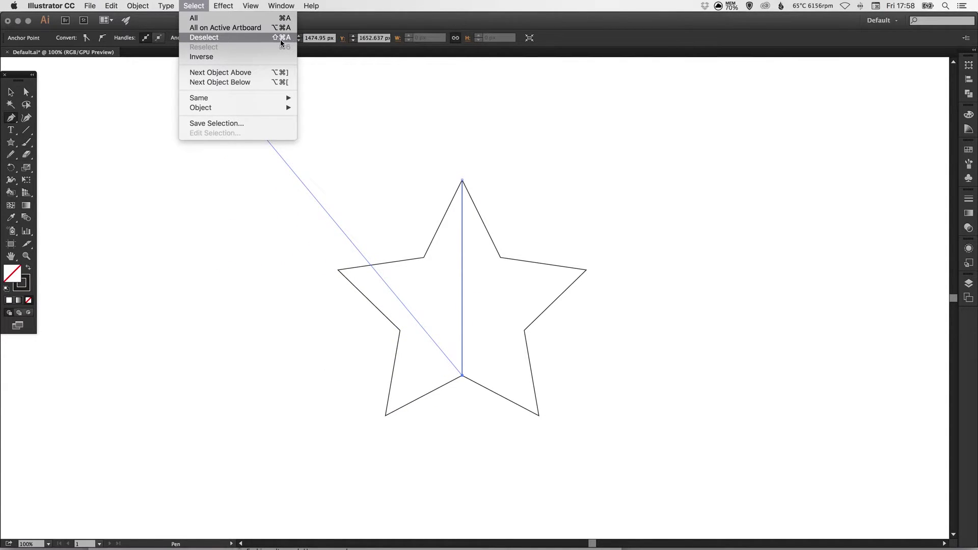
{"action": "left_click", "coordinate": [227, 38]}
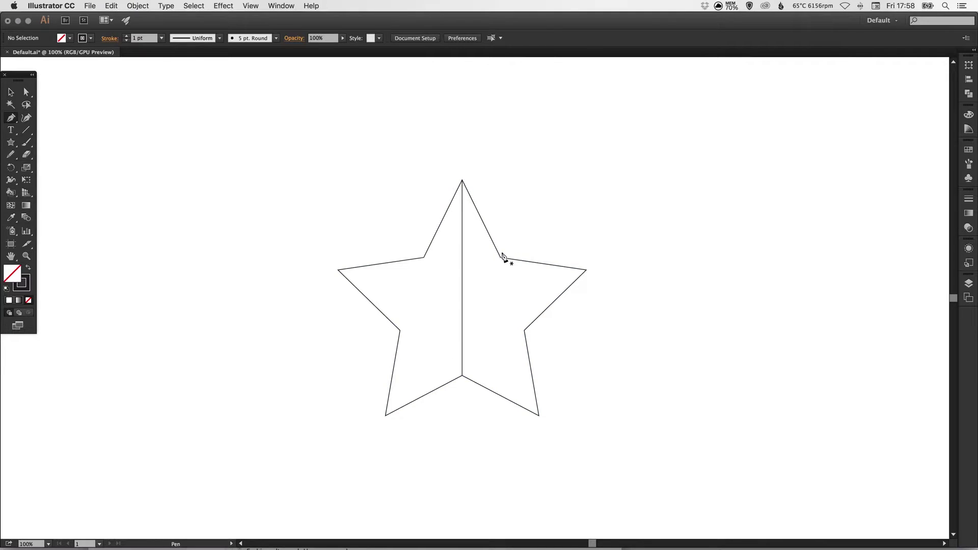
Draw lines from the right point to the left inner corner and lower-right point to upper-left corner.
{"action": "left_click", "coordinate": [586, 270]}
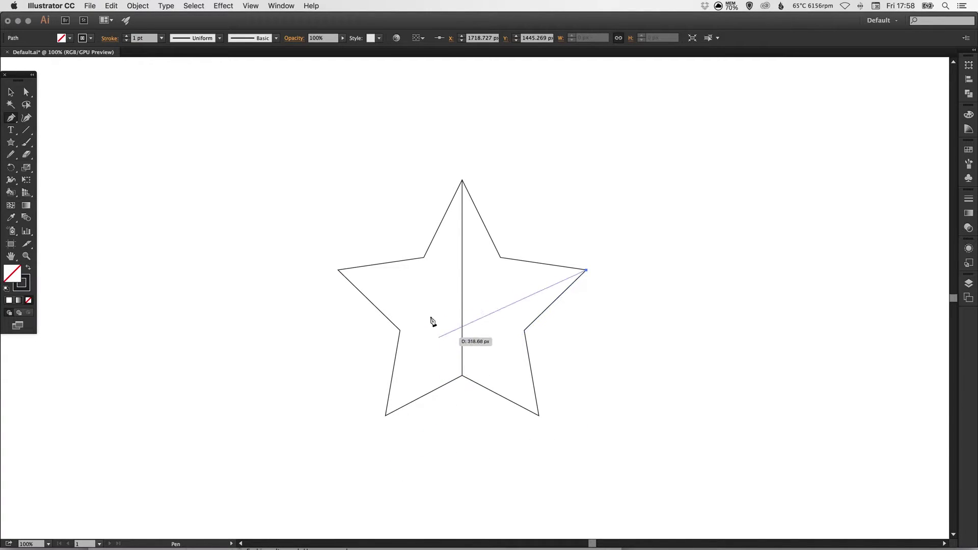
{"action": "left_click", "coordinate": [400, 331]}
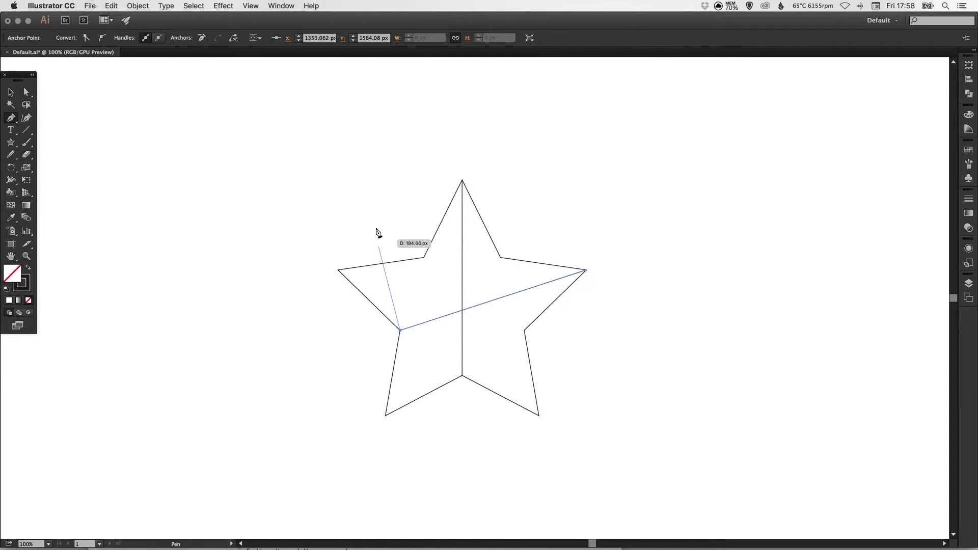
{"action": "left_click", "coordinate": [374, 214], "text": "super"}
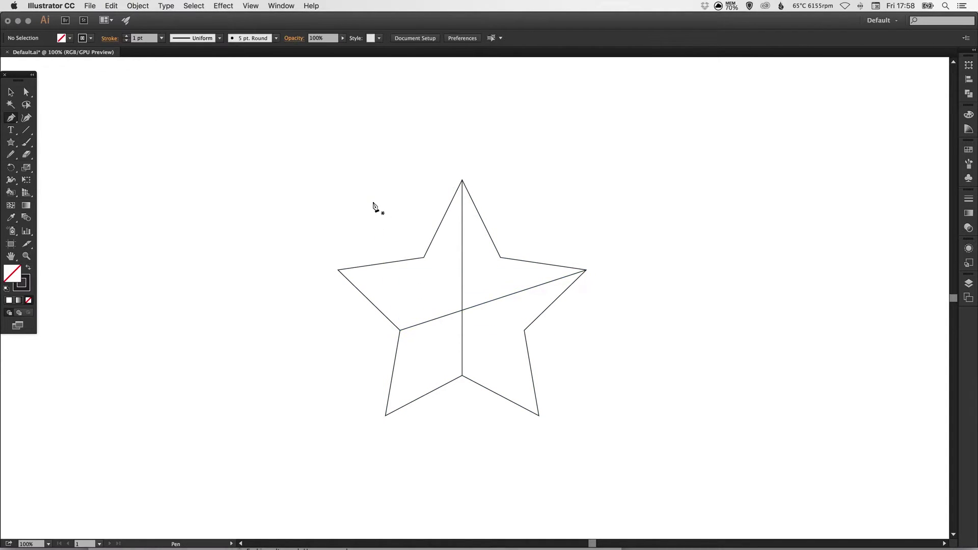
{"action": "left_click", "coordinate": [524, 330]}
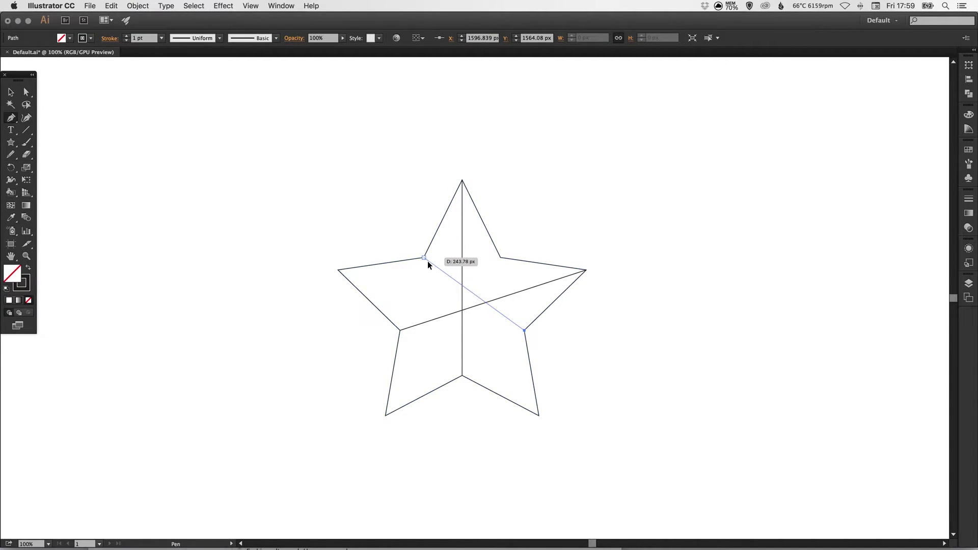
{"action": "key", "text": "Escape"}
{"action": "left_click", "coordinate": [539, 415]}
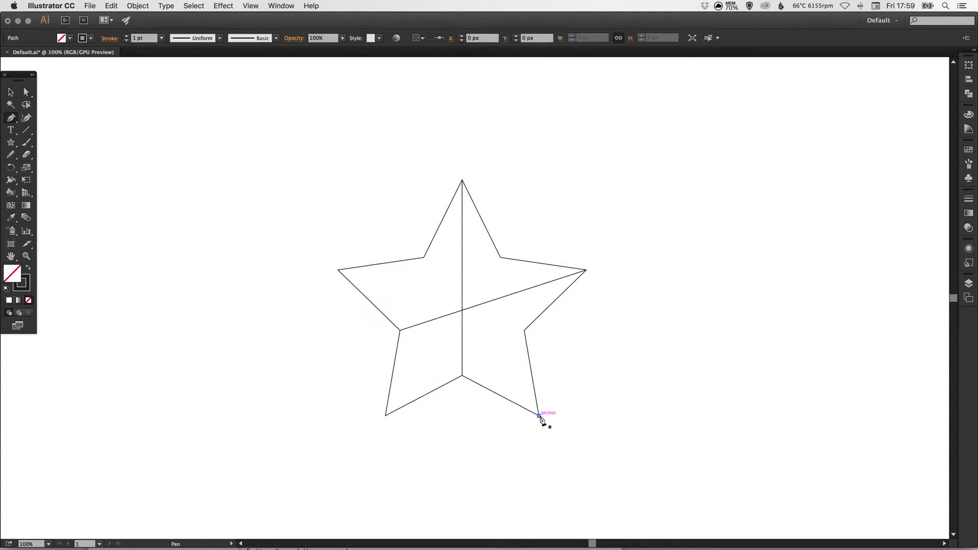
{"action": "left_click", "coordinate": [425, 258]}
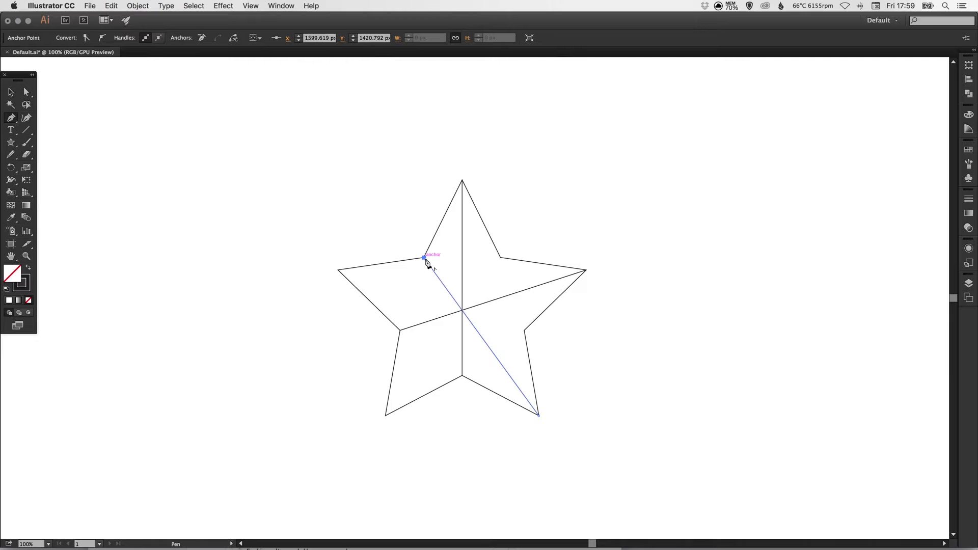
{"action": "key", "text": "Escape"}
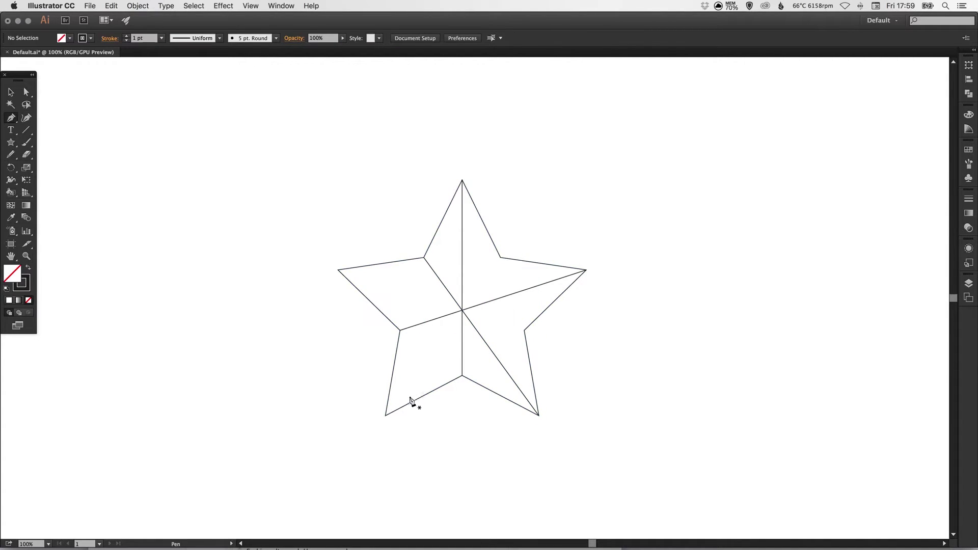
Draw lines from the lower-left point to the upper-right corner and right inner corner to left point.
{"action": "left_click", "coordinate": [385, 415]}
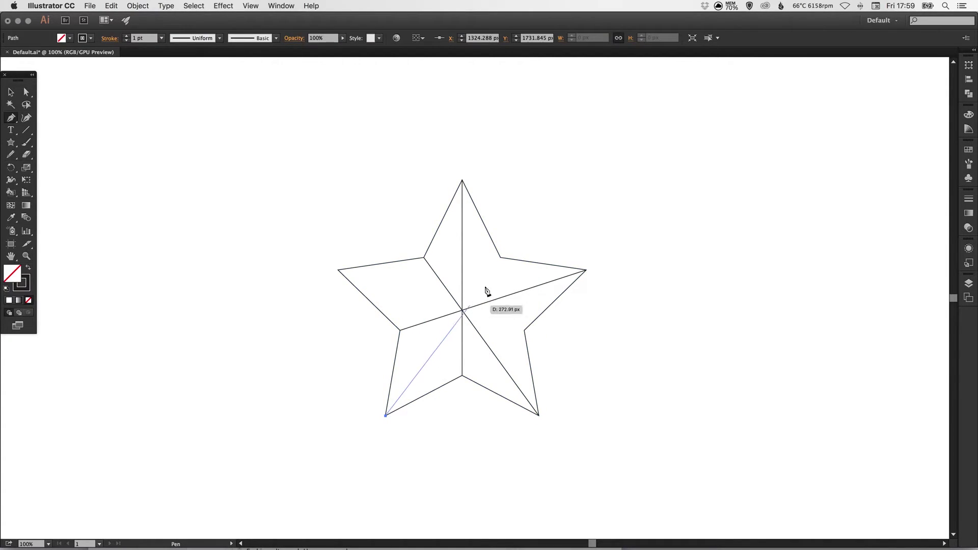
{"action": "left_click", "coordinate": [501, 258]}
{"action": "key", "text": "Escape"}
{"action": "left_click", "coordinate": [525, 330]}
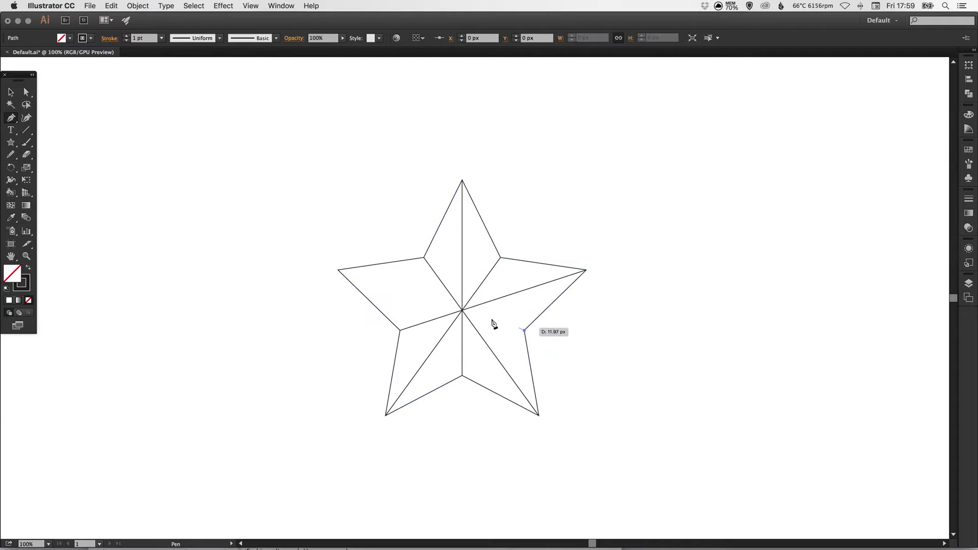
{"action": "left_click", "coordinate": [338, 270]}
{"action": "key", "text": "Escape"}
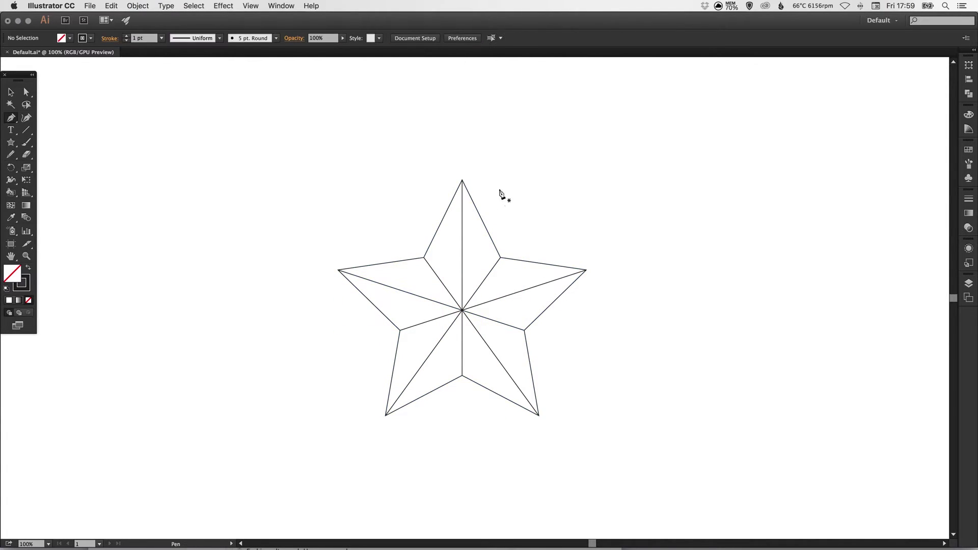
{"action": "key", "text": "v"}
Select the whole star, choose the Live Paint Bucket, and show the Swatches panel.
{"action": "left_click_drag", "start_coordinate": [318, 198], "coordinate": [635, 436]}
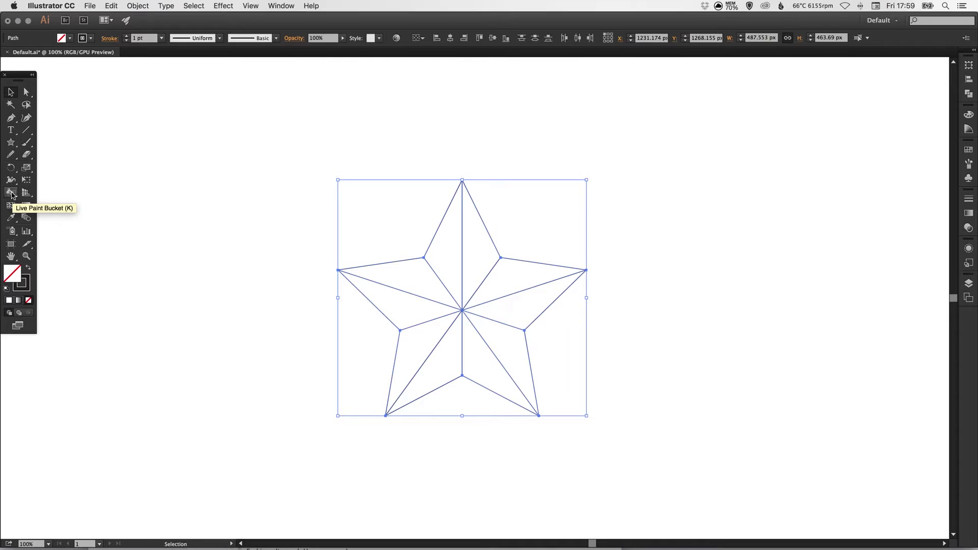
{"action": "left_click", "coordinate": [12, 194]}
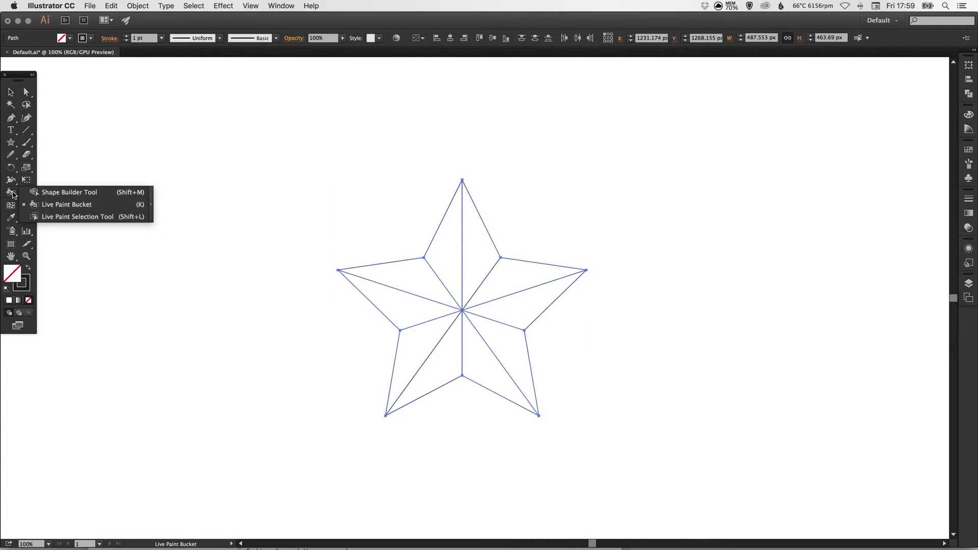
{"action": "left_click", "coordinate": [61, 206]}
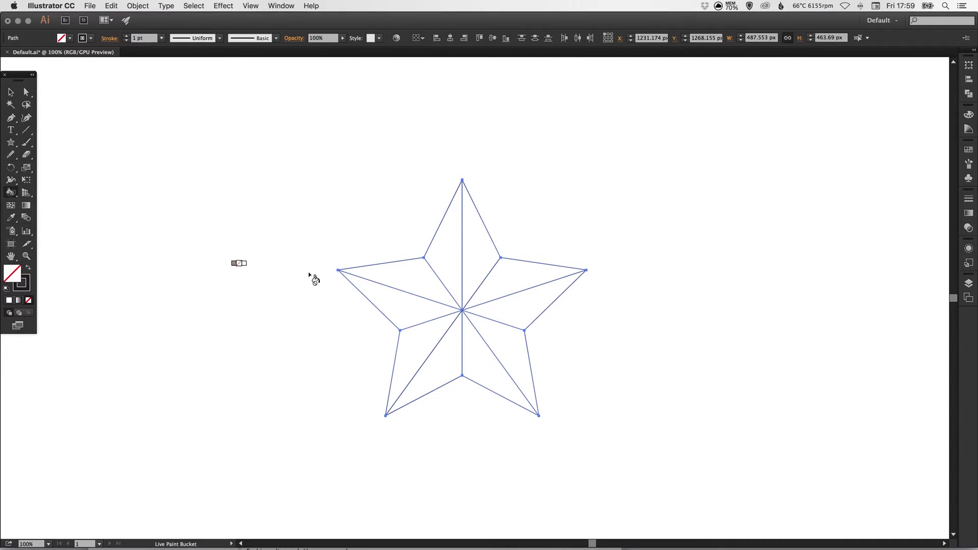
{"action": "left_click", "coordinate": [968, 151]}
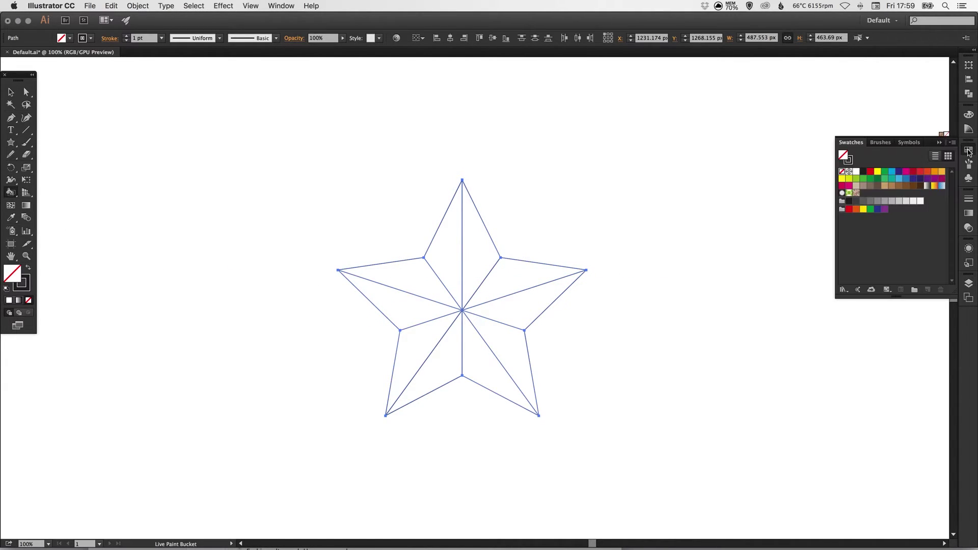
Make the CMYK Cyan swatch a global colour.
{"action": "double_click", "coordinate": [892, 171]}
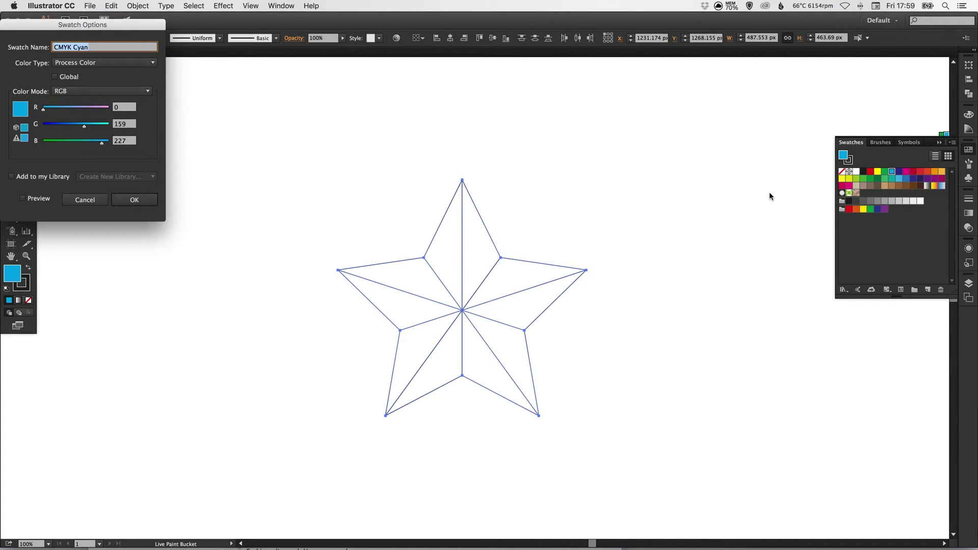
{"action": "left_click", "coordinate": [61, 80]}
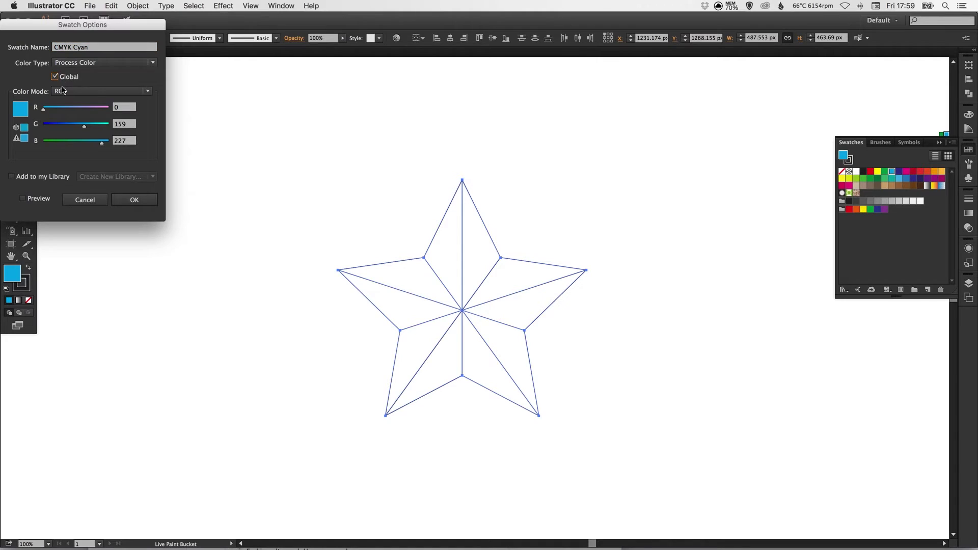
{"action": "left_click", "coordinate": [134, 199]}
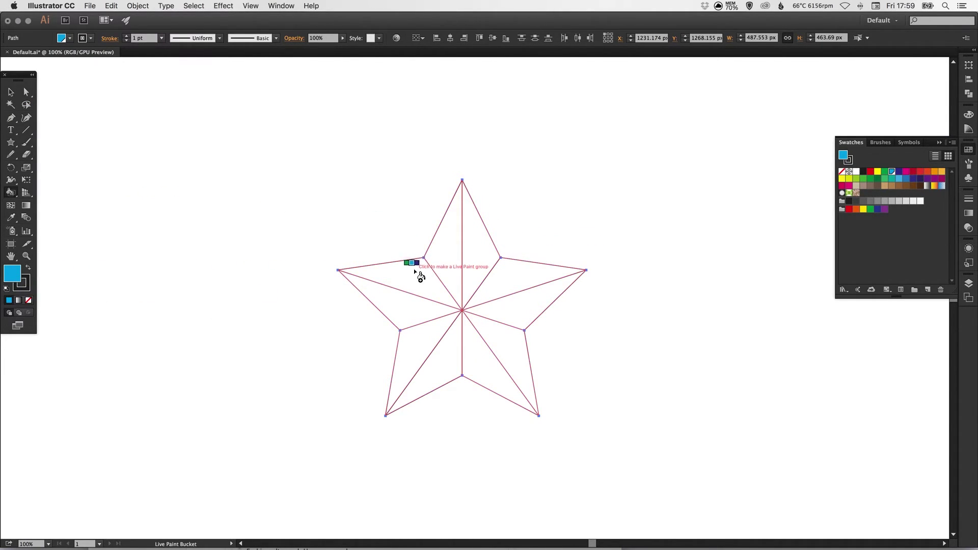
Live-paint five alternating star faces cyan, then deselect.
{"action": "left_click", "coordinate": [438, 252]}
{"action": "left_click", "coordinate": [407, 306]}
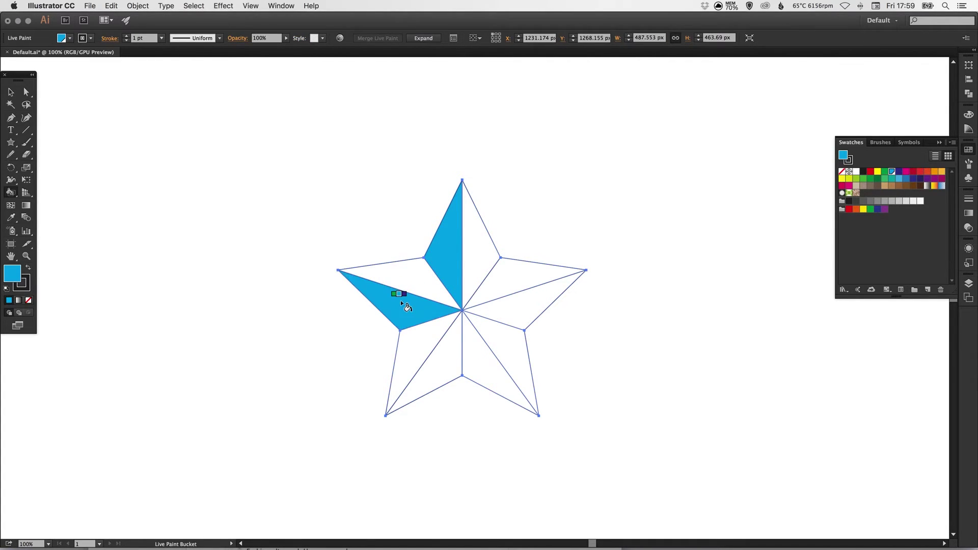
{"action": "left_click", "coordinate": [439, 355]}
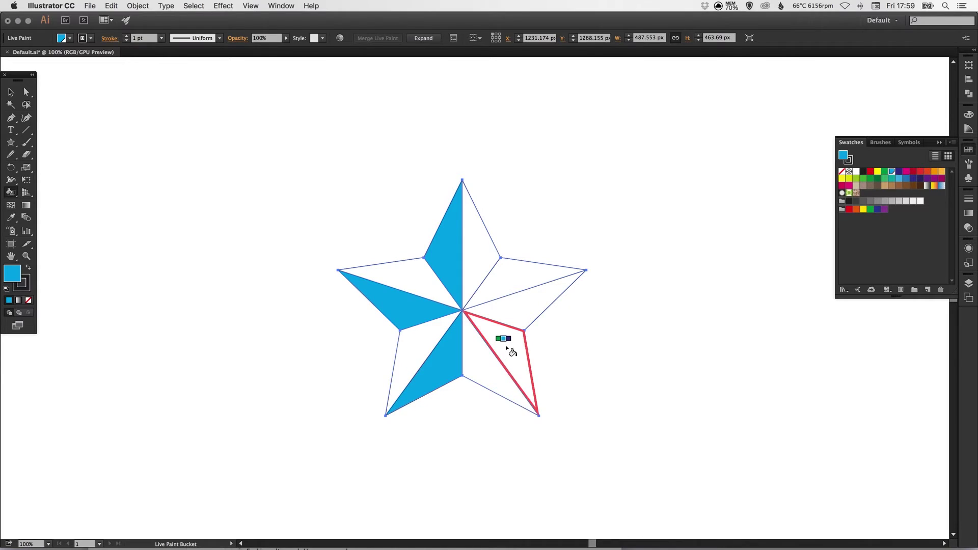
{"action": "left_click", "coordinate": [510, 348]}
{"action": "left_click", "coordinate": [524, 264]}
{"action": "key", "text": "v"}
{"action": "left_click", "coordinate": [570, 215]}
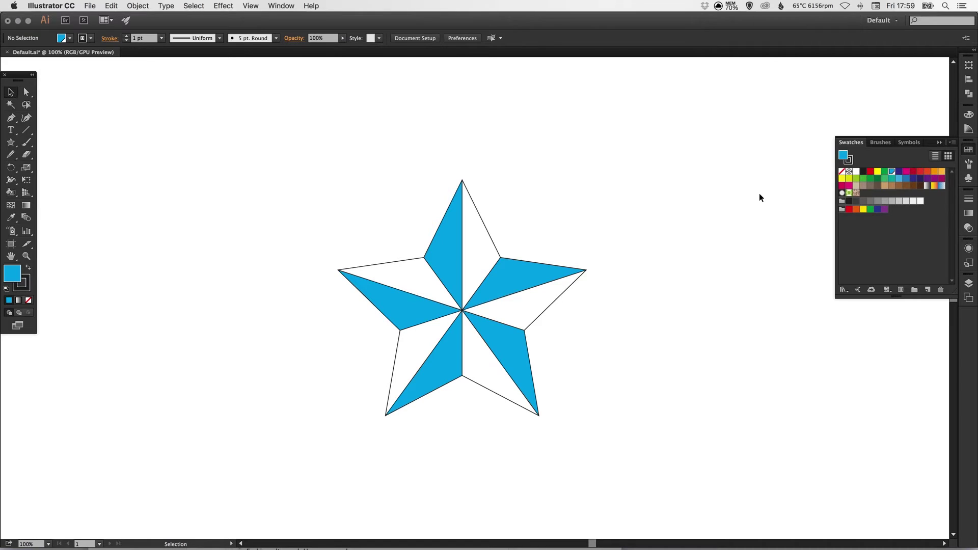
Make the blue swatch global and darken it by setting G to 98.
{"action": "double_click", "coordinate": [906, 179]}
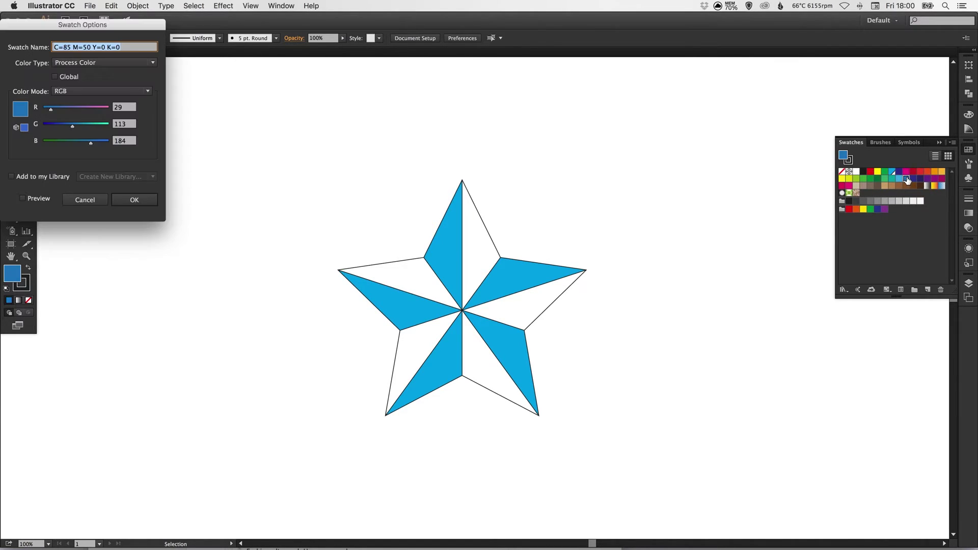
{"action": "left_click", "coordinate": [56, 76]}
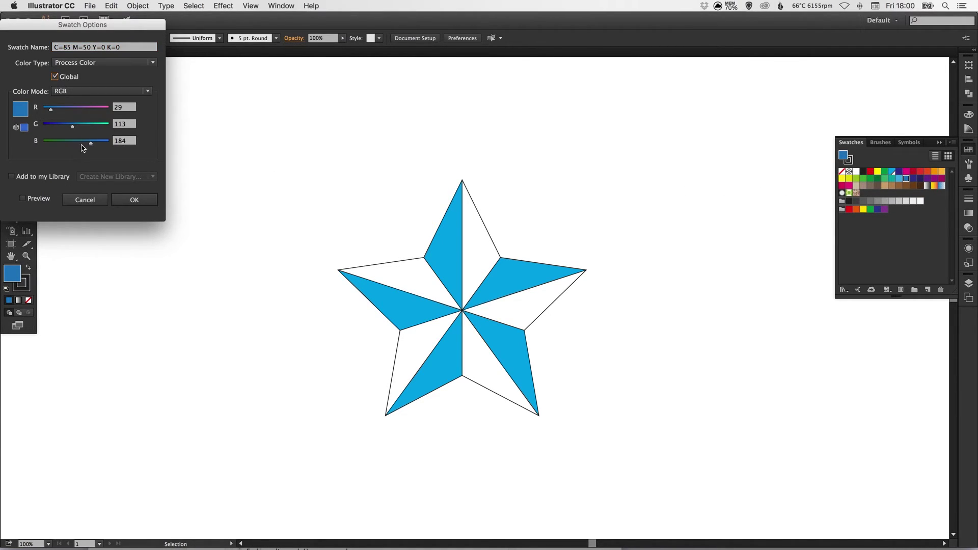
{"action": "left_click", "coordinate": [70, 128]}
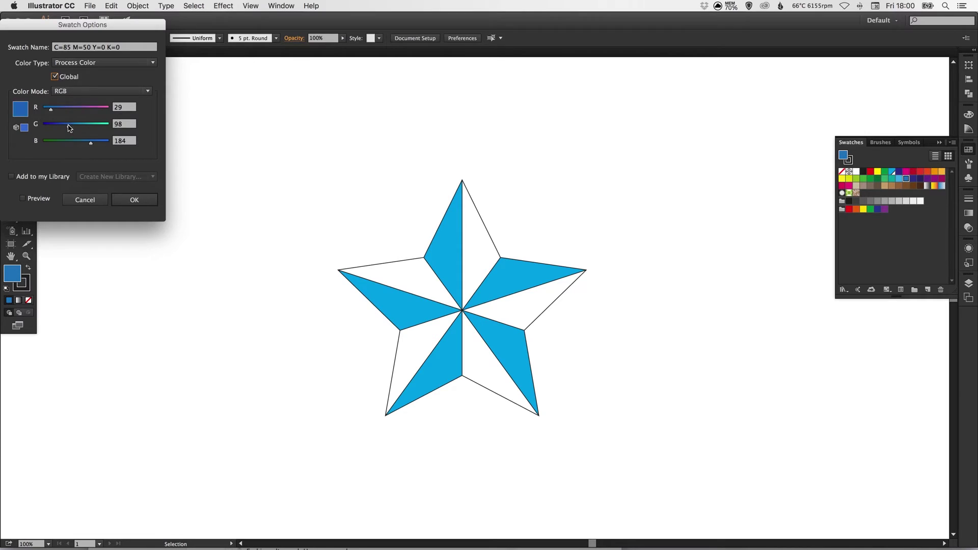
{"action": "left_click", "coordinate": [134, 200]}
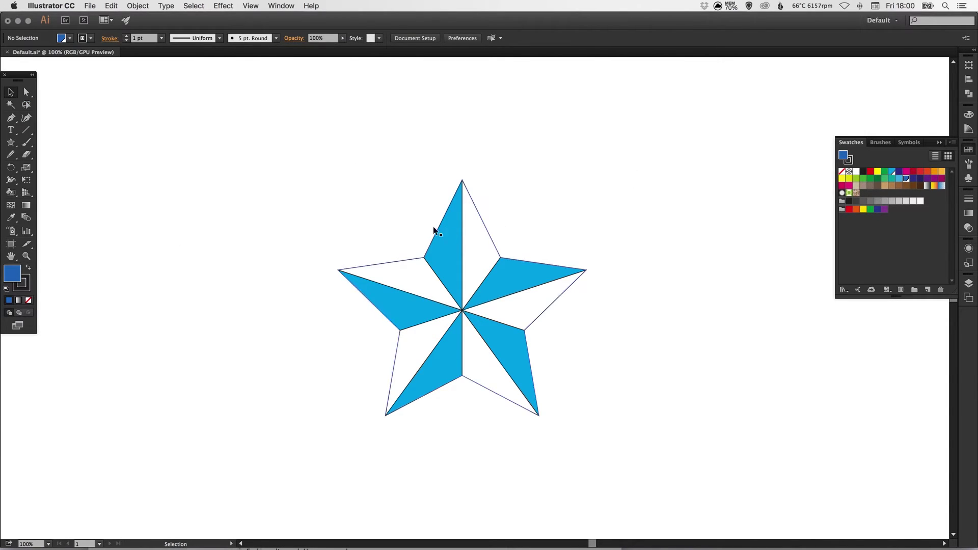
Live-paint the five remaining white faces with the dark blue, then deselect.
{"action": "left_click_drag", "start_coordinate": [288, 186], "coordinate": [570, 442]}
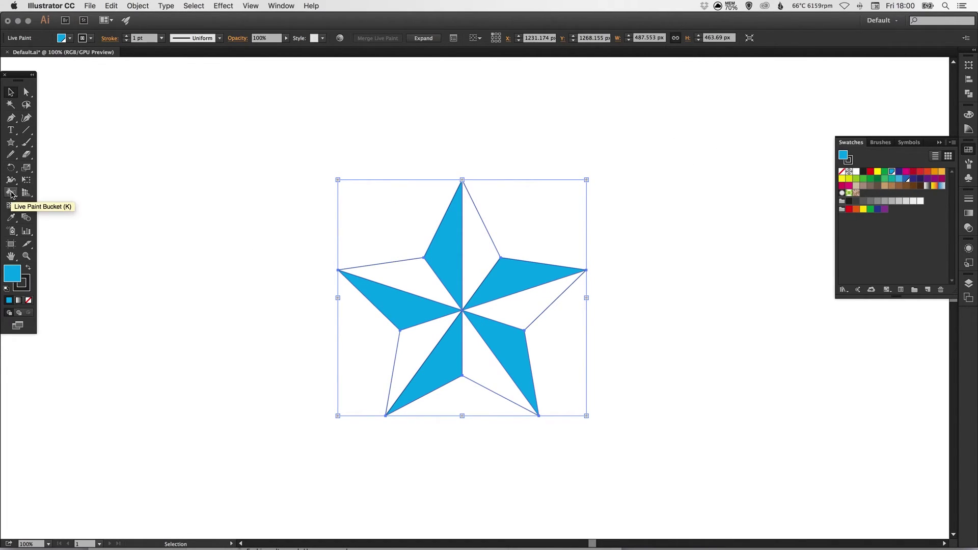
{"action": "left_click", "coordinate": [10, 194]}
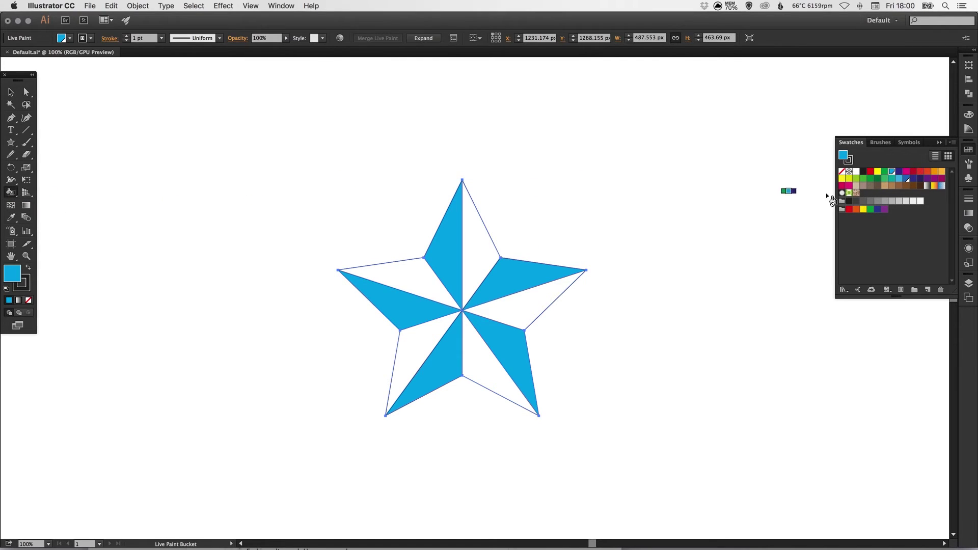
{"action": "left_click", "coordinate": [907, 179]}
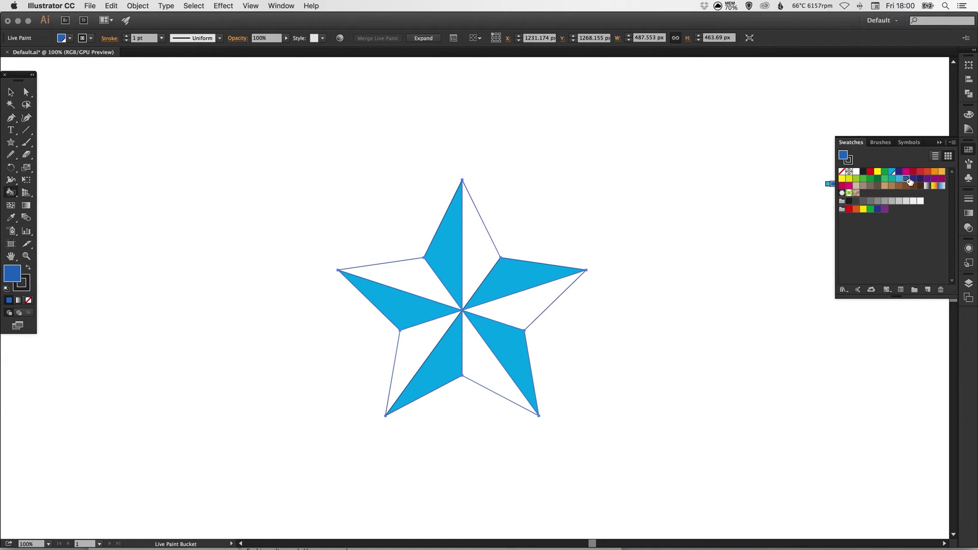
{"action": "left_click", "coordinate": [472, 248]}
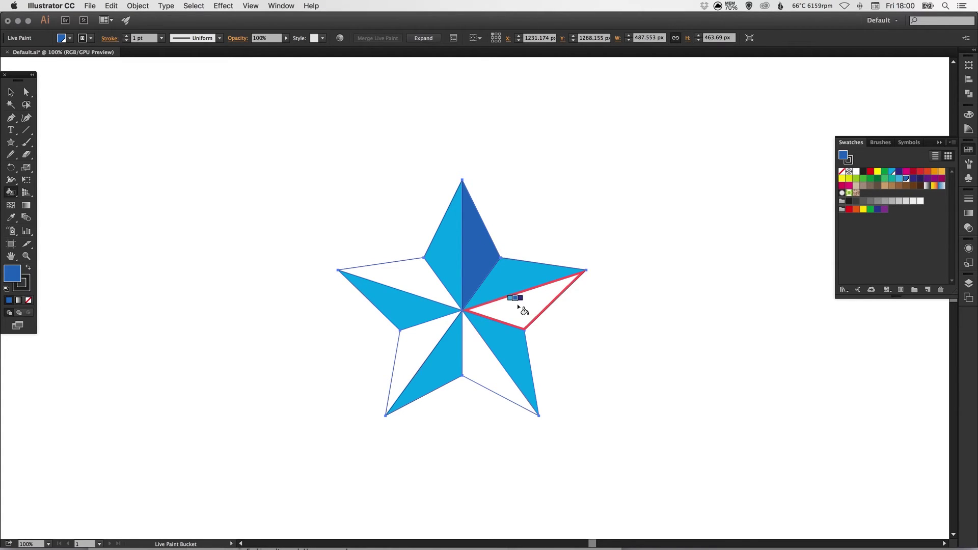
{"action": "left_click", "coordinate": [518, 304]}
{"action": "left_click", "coordinate": [487, 348]}
{"action": "left_click", "coordinate": [416, 344]}
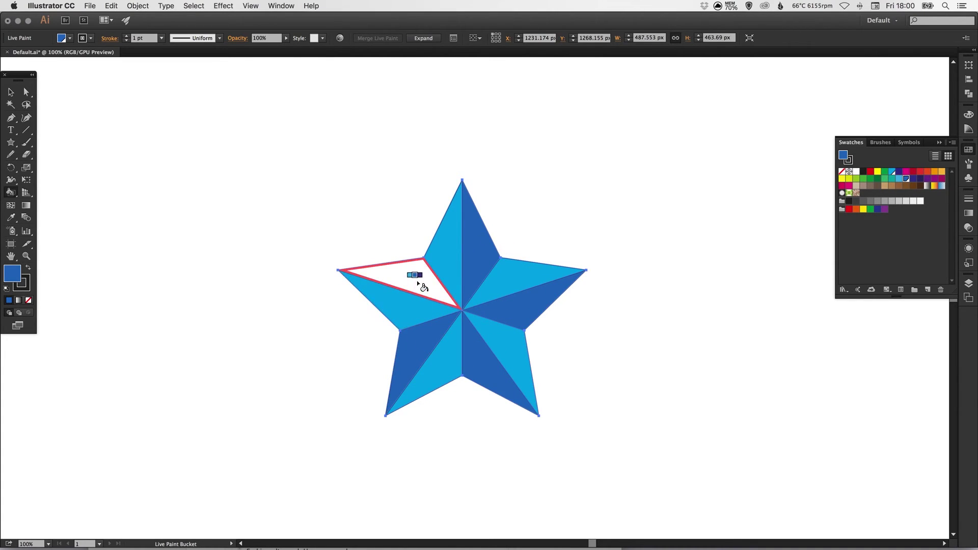
{"action": "left_click", "coordinate": [417, 281]}
{"action": "key", "text": "v"}
{"action": "left_click", "coordinate": [654, 214]}
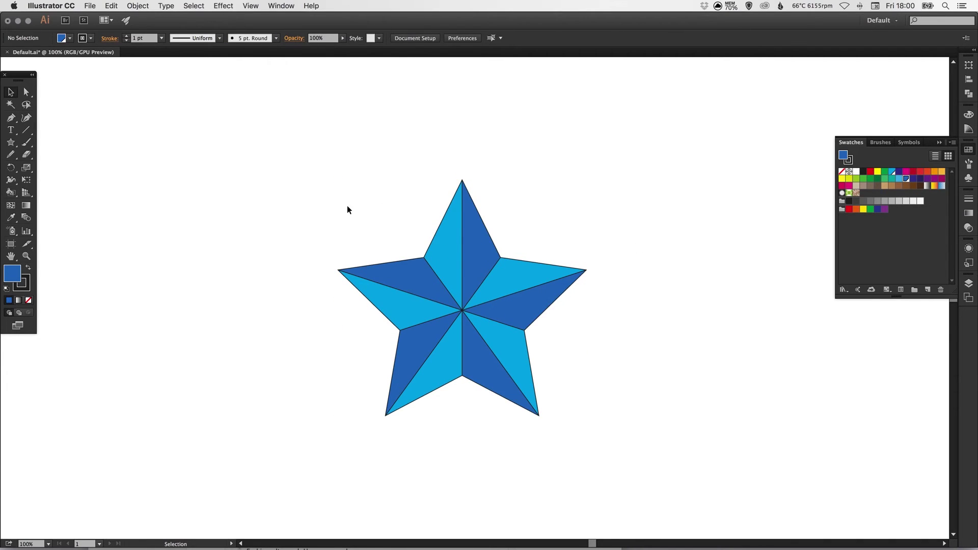
Collapse Swatches and set the whole star's stroke to None.
{"action": "left_click", "coordinate": [969, 149]}
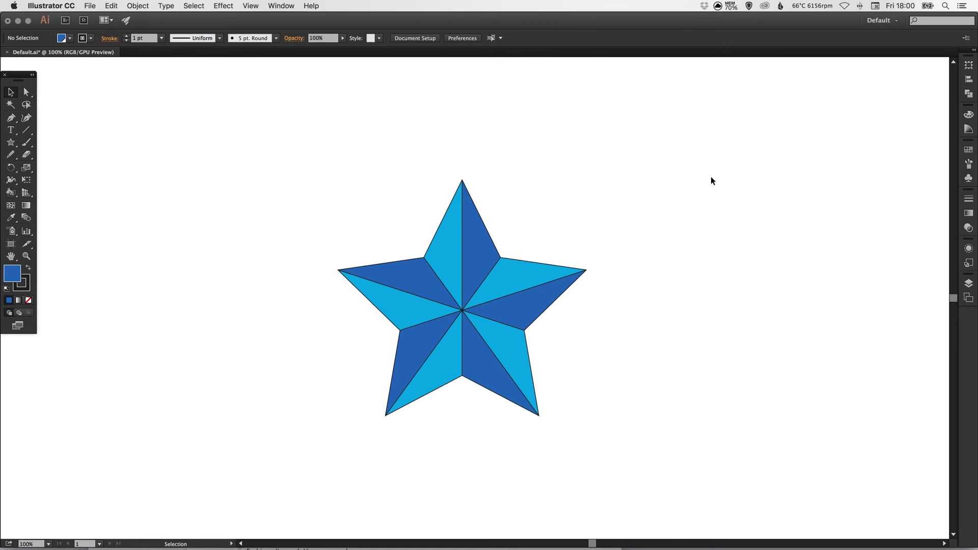
{"action": "left_click_drag", "start_coordinate": [309, 179], "coordinate": [625, 457]}
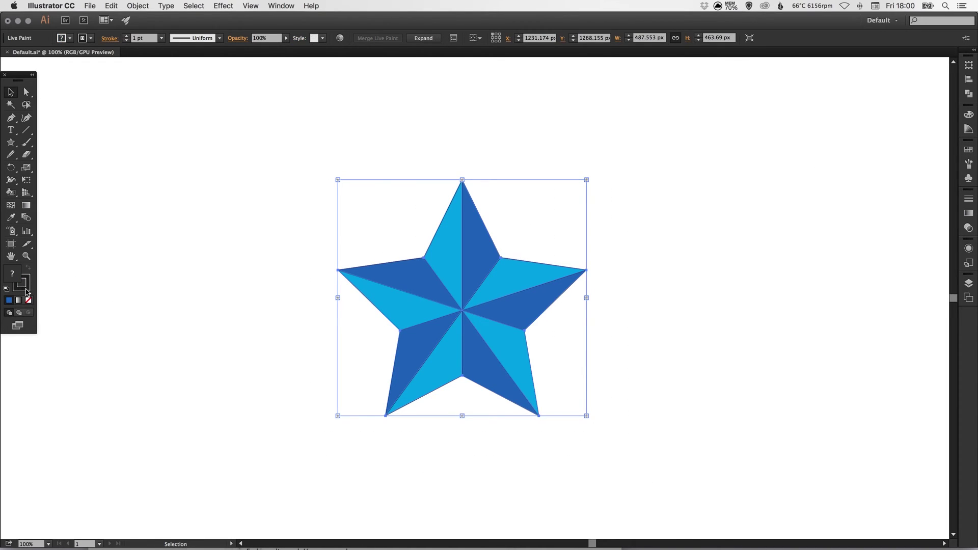
{"action": "left_click", "coordinate": [26, 284]}
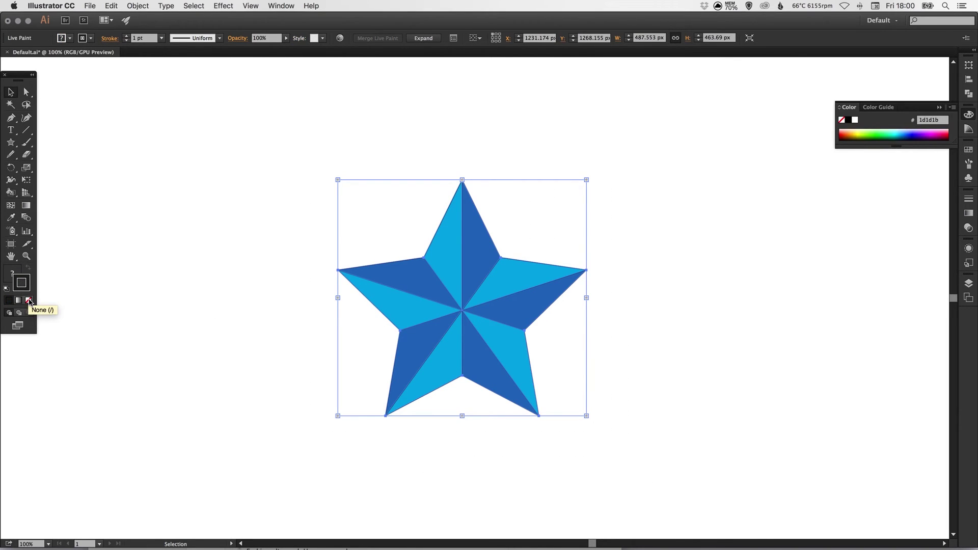
{"action": "left_click", "coordinate": [28, 300]}
{"action": "left_click", "coordinate": [182, 269]}
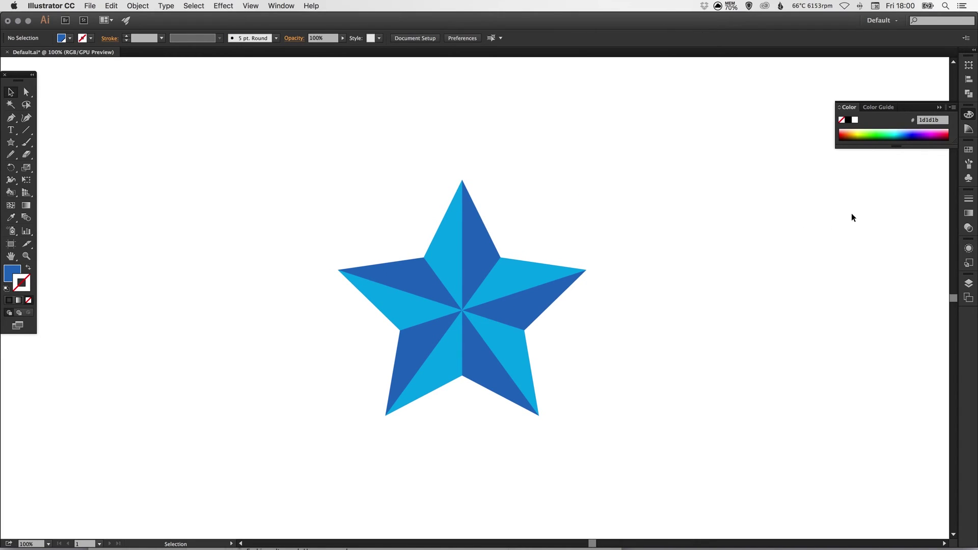